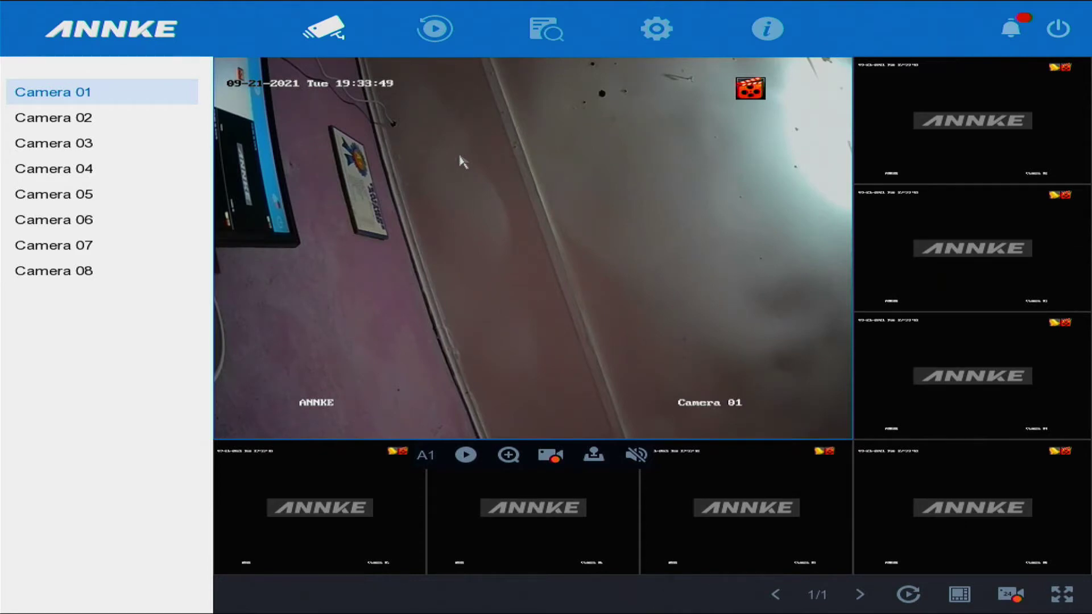
Open Camera 01's Record Schedule page, keep recording enabled, and apply the settings.
left_click(658, 29)
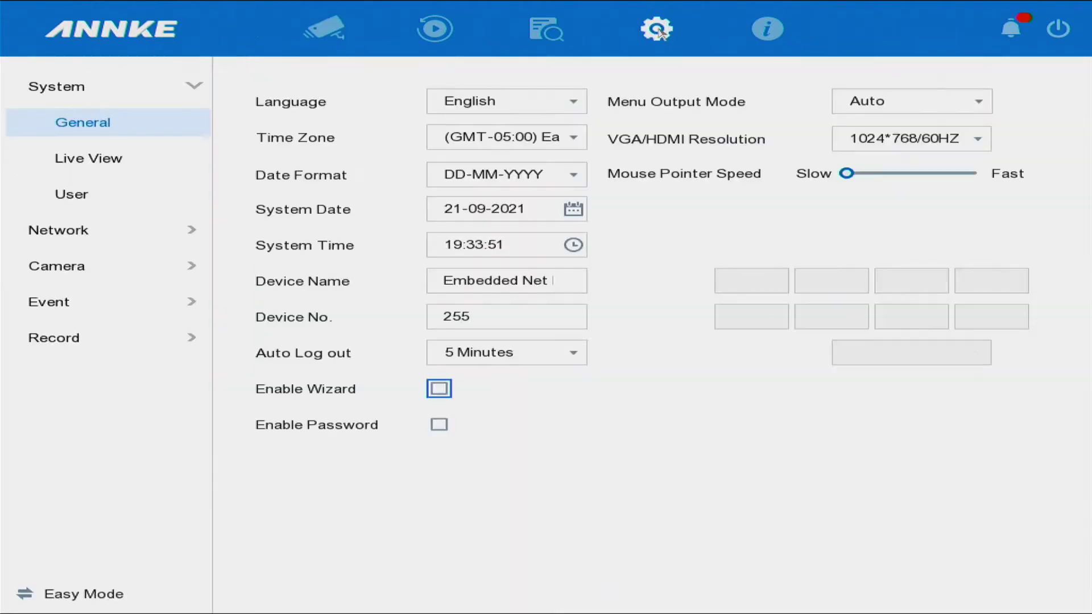
left_click(73, 339)
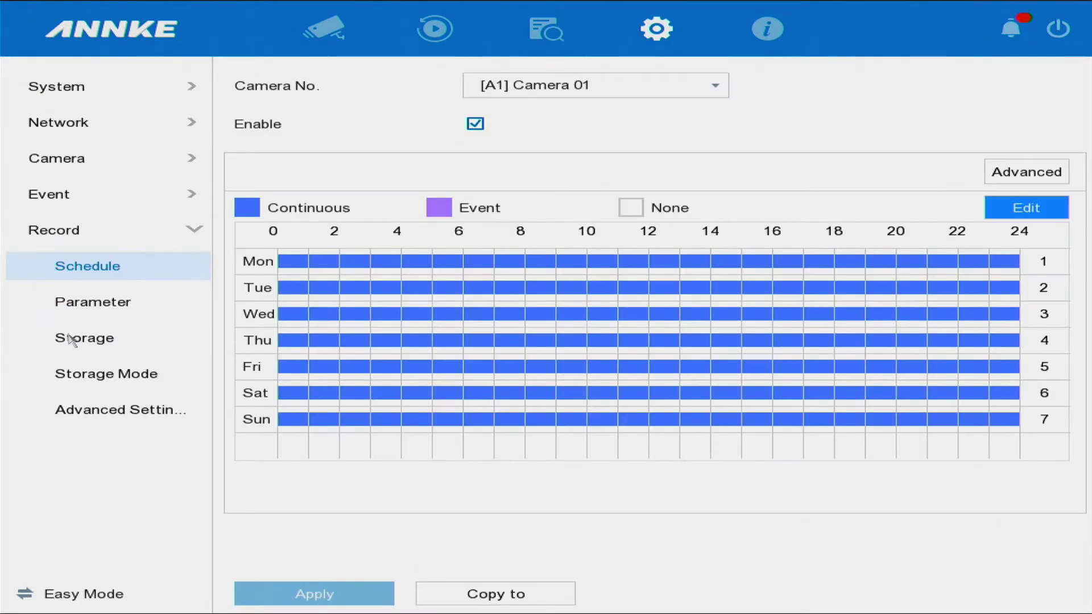
left_click(124, 266)
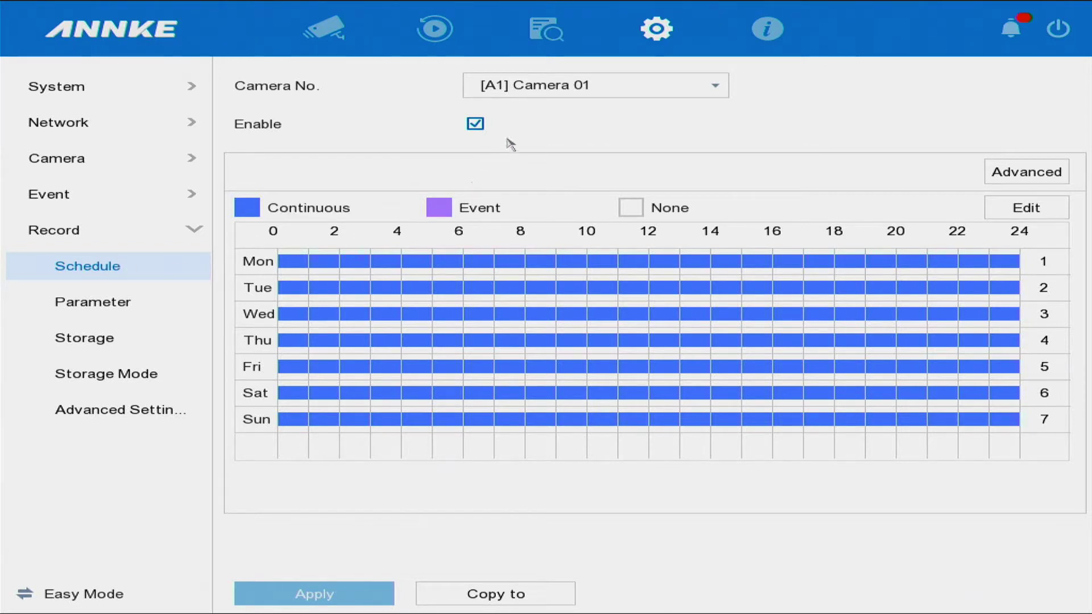
left_click(475, 124)
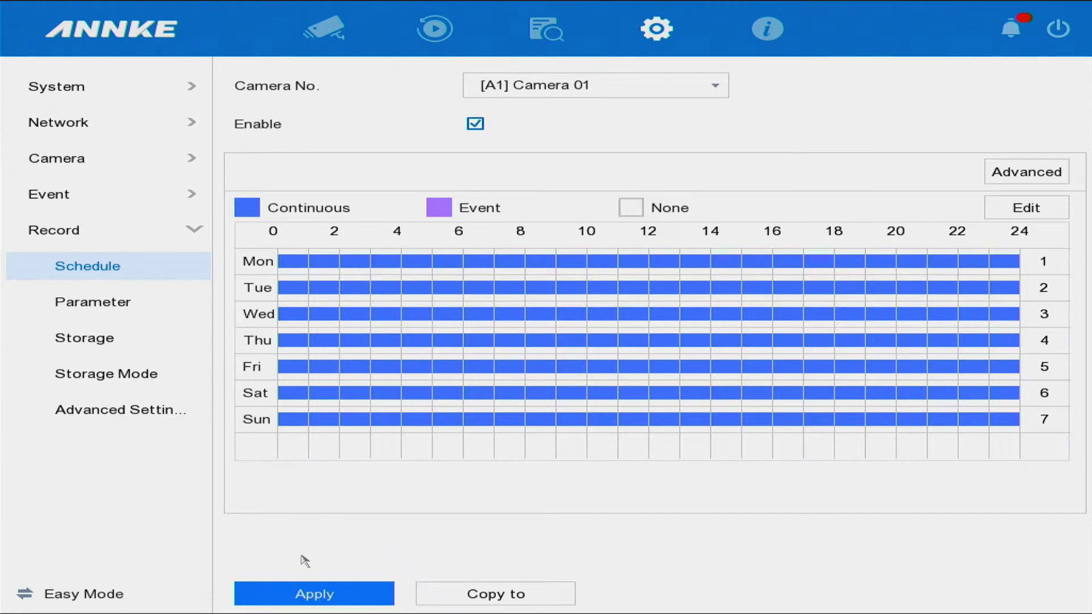
left_click(290, 595)
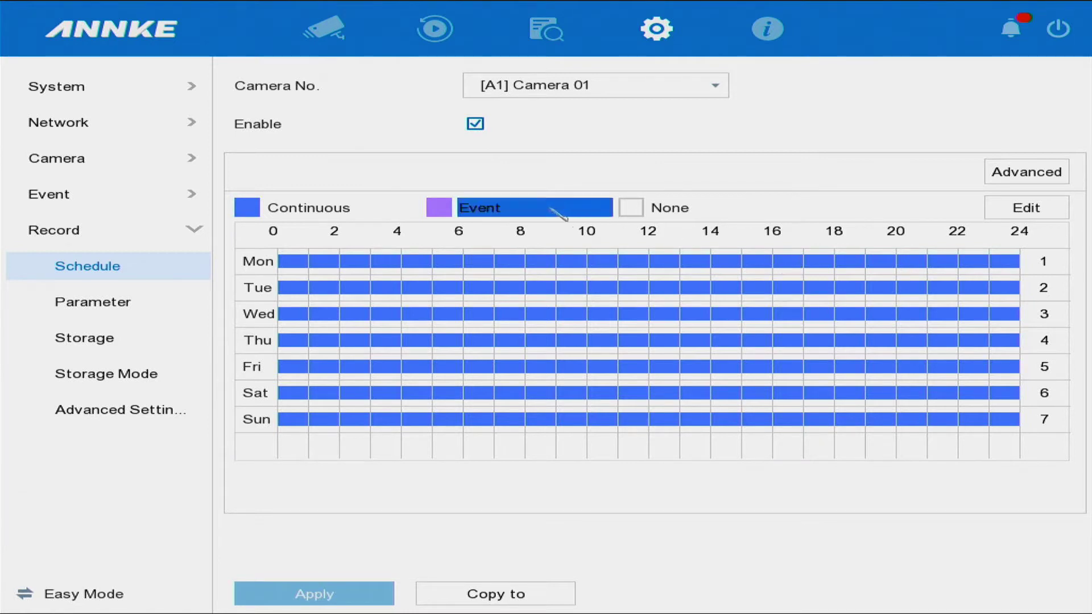
Mark 17:00–24:00 as Event recording for Monday through Sunday, then start marking the early hours.
left_click(439, 207)
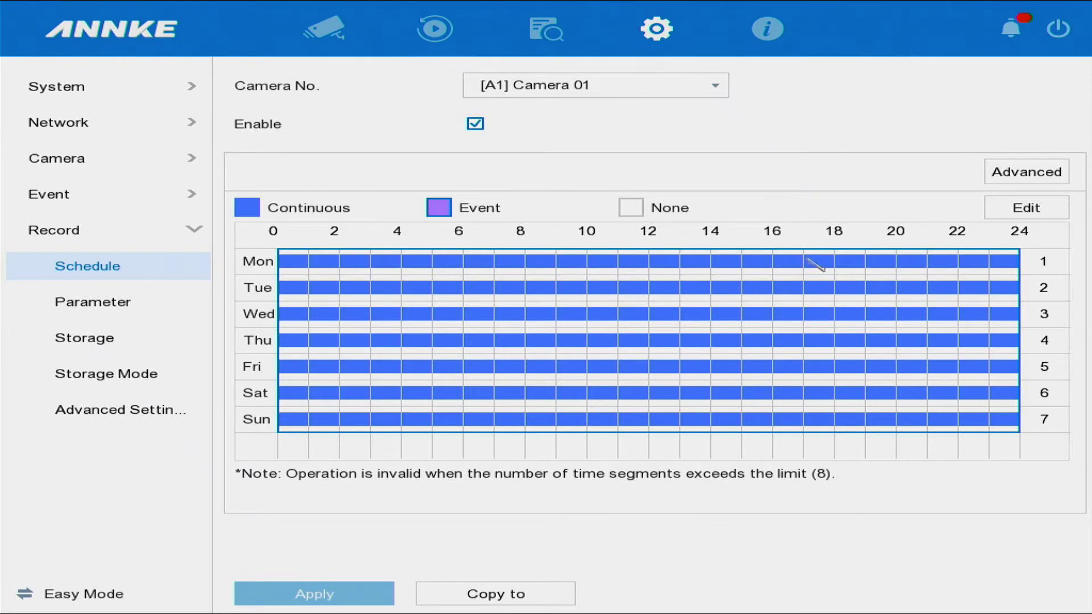
mouse_move(808, 260)
left_mouse_down()
mouse_move(880, 428)
mouse_move(1028, 436)
left_mouse_up()
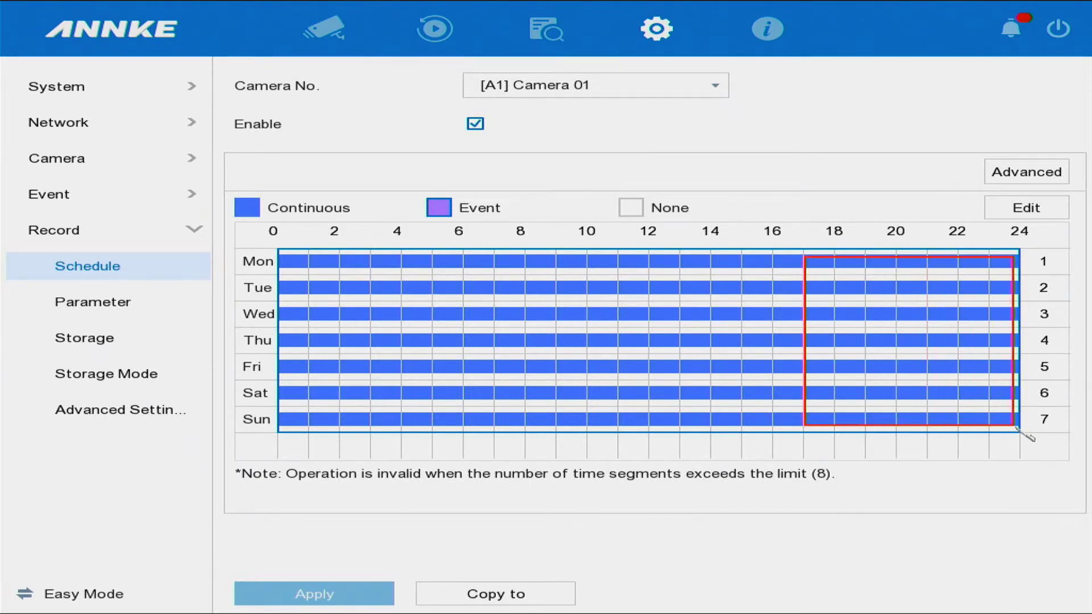
left_click_drag(1028, 437, 1031, 436)
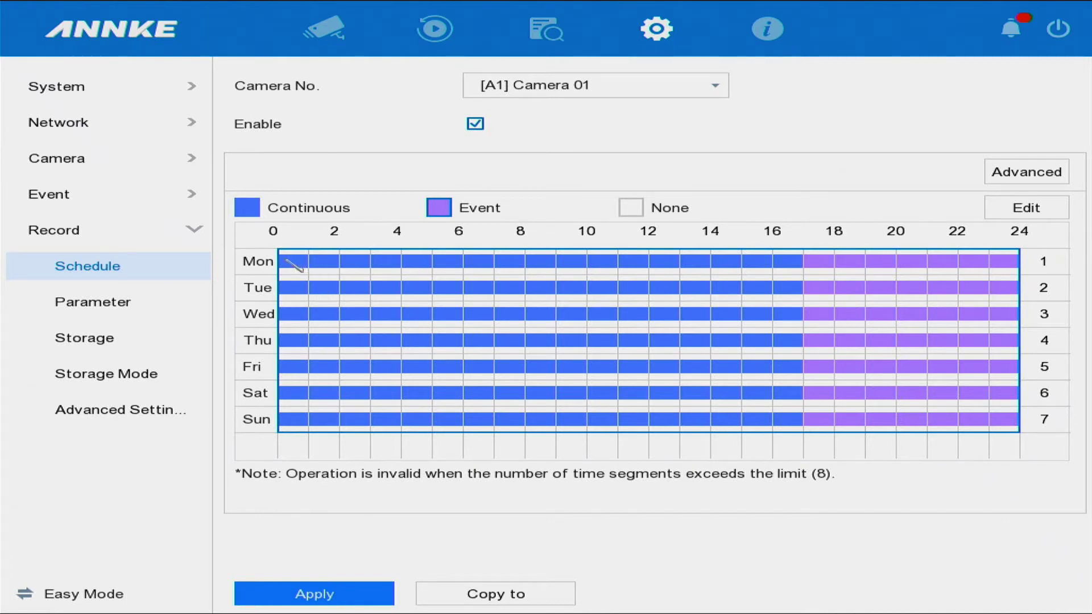
left_click_drag(288, 262, 426, 437)
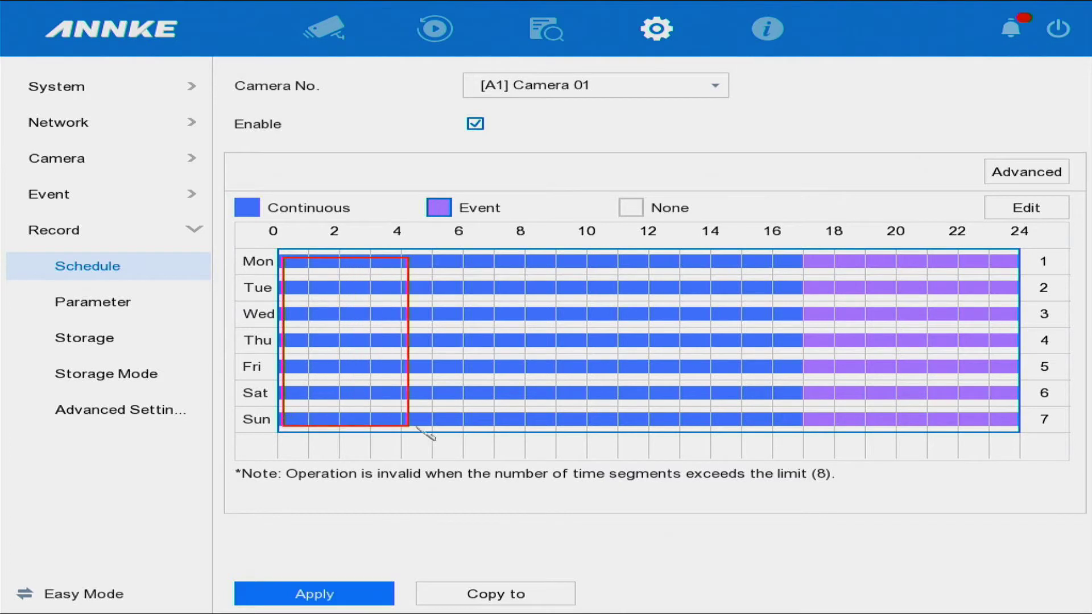
Make 00:00–08:00 Event recording for all seven days and apply Camera 01's schedule.
left_click_drag(427, 437, 523, 441)
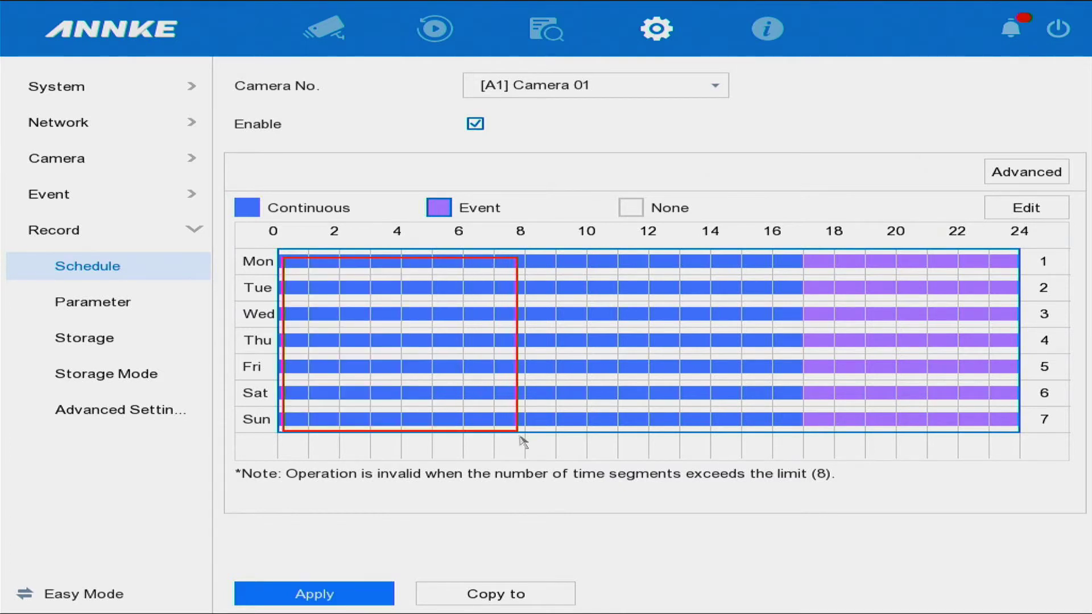
left_click_drag(524, 441, 536, 442)
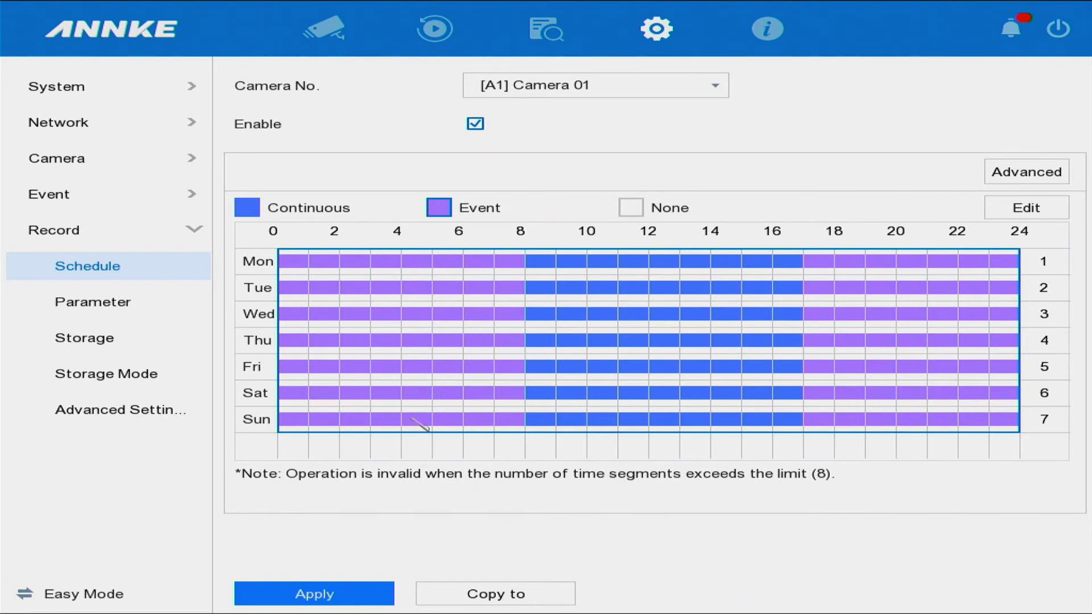
left_click(362, 600)
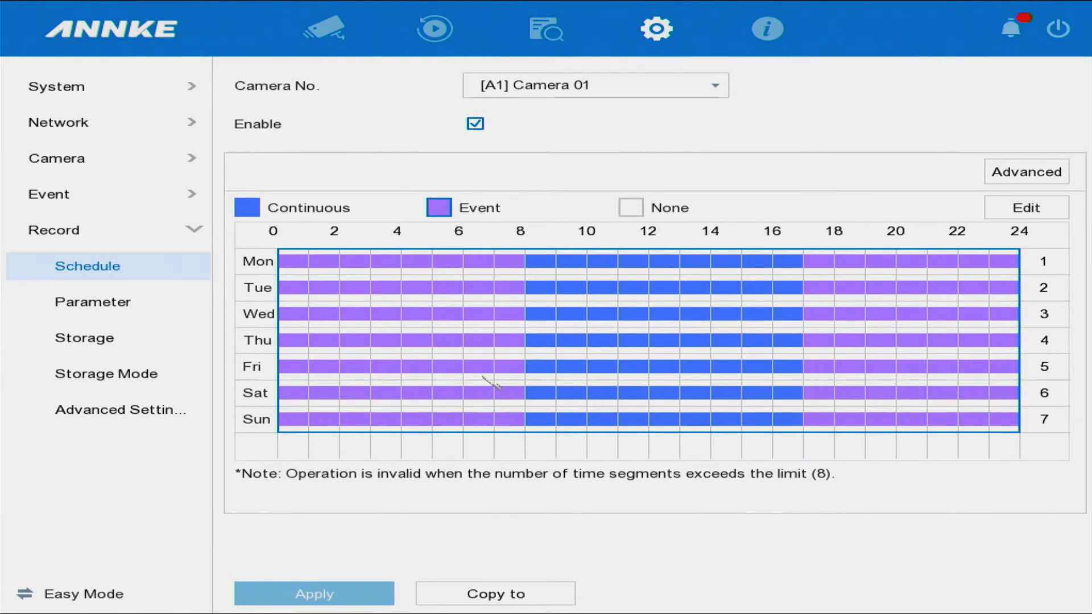
left_click(702, 89)
Copy Camera 01's schedule to analog cameras A2–A8 and apply.
left_click(484, 597)
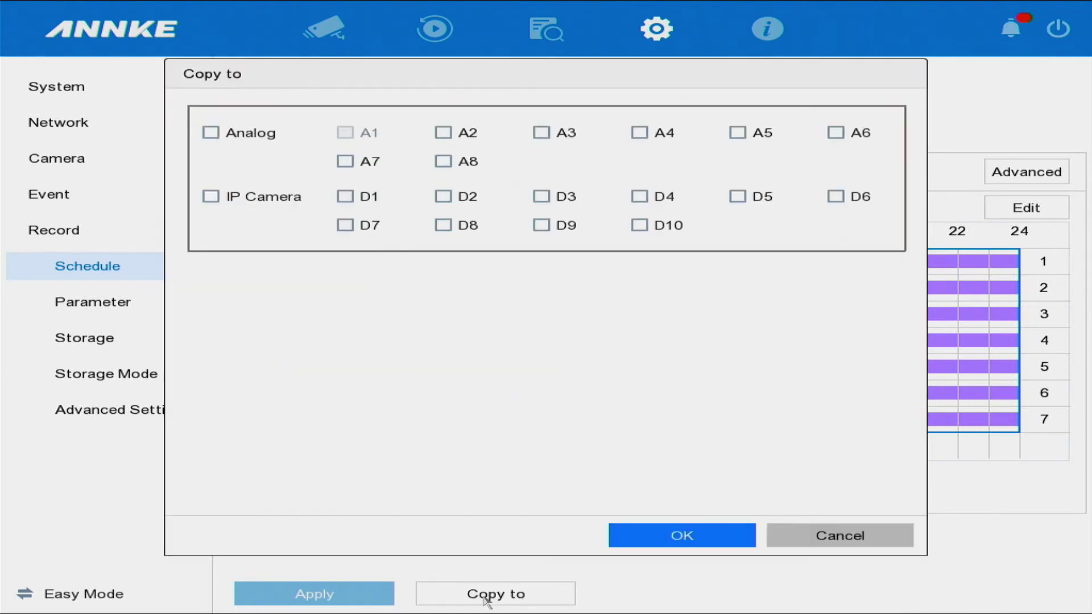
left_click(211, 134)
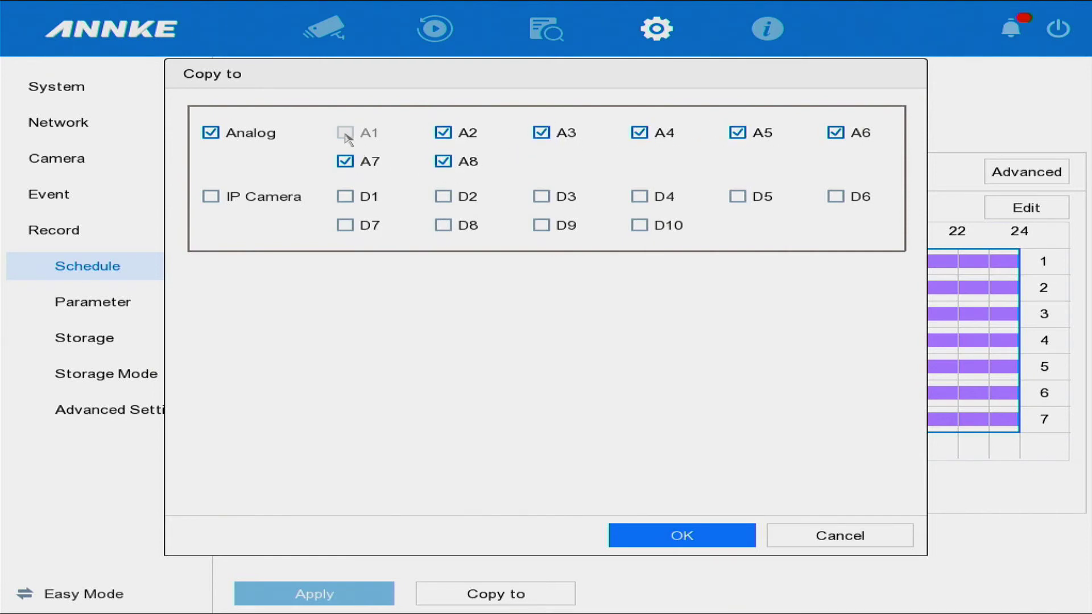
left_click(638, 537)
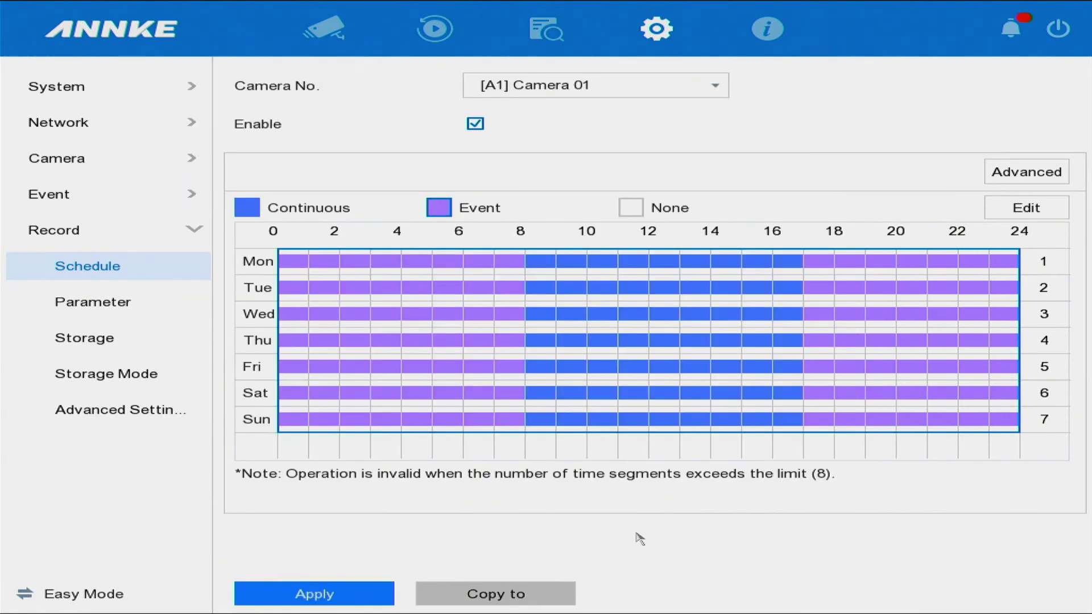
left_click(315, 595)
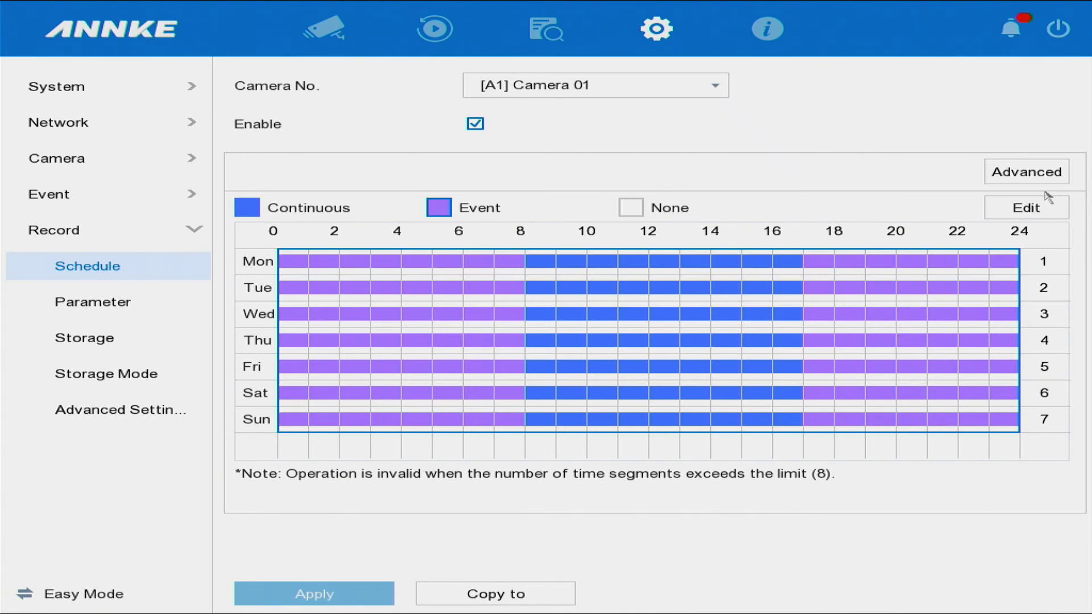
Copy Monday's event and continuous time slots to all other weekdays and confirm.
left_click(1039, 210)
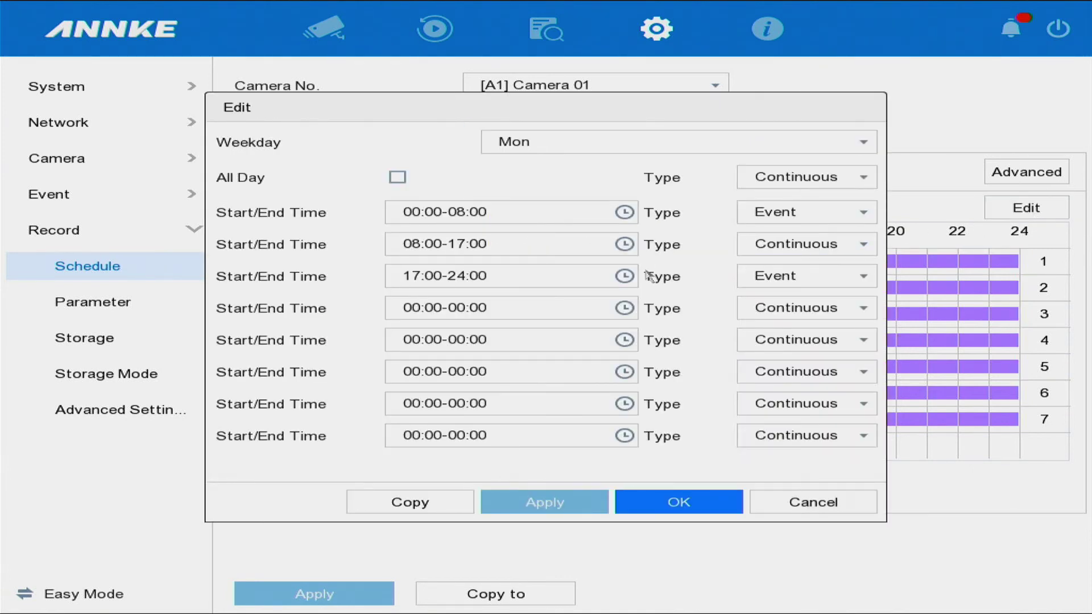
left_click(417, 506)
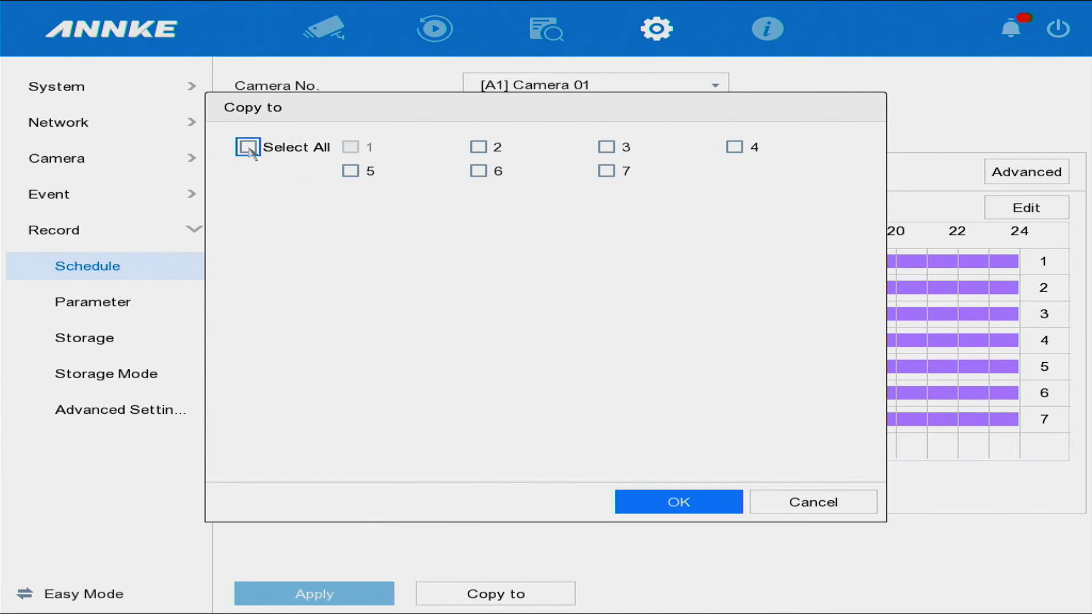
left_click(248, 147)
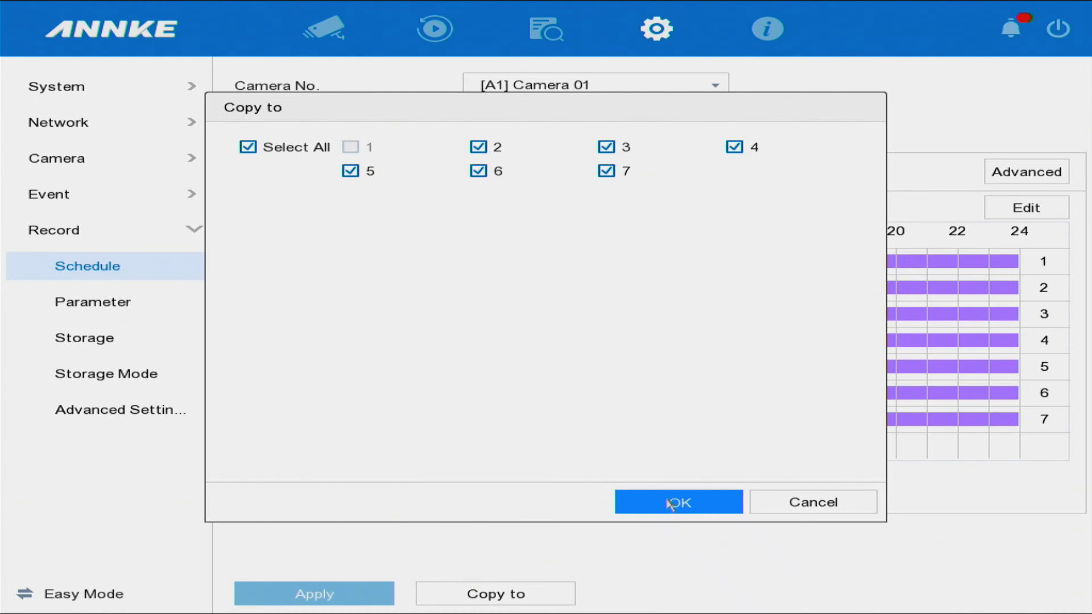
left_click(669, 503)
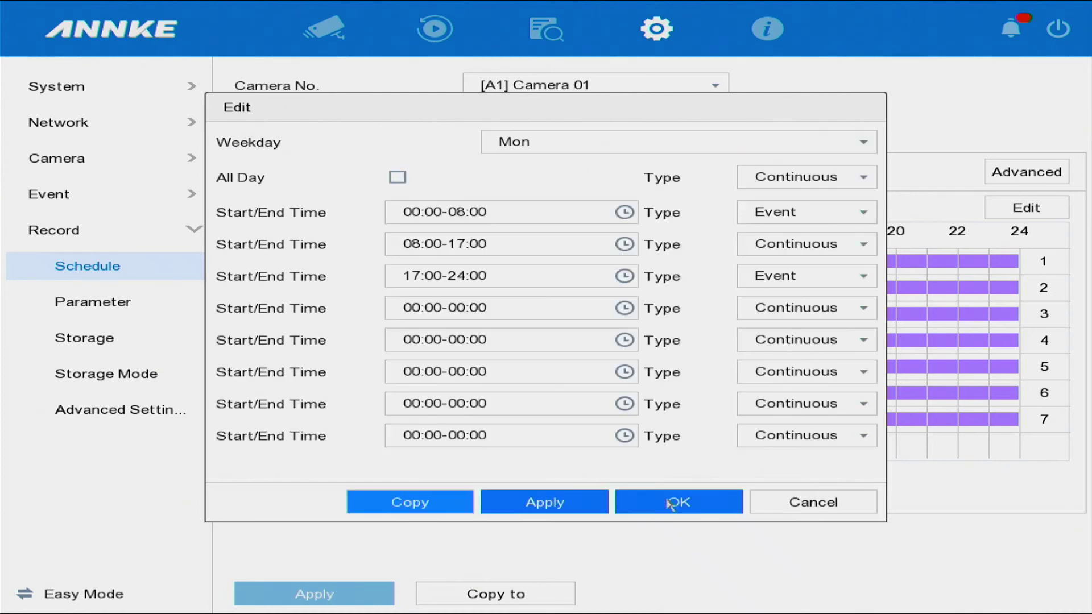
left_click(542, 507)
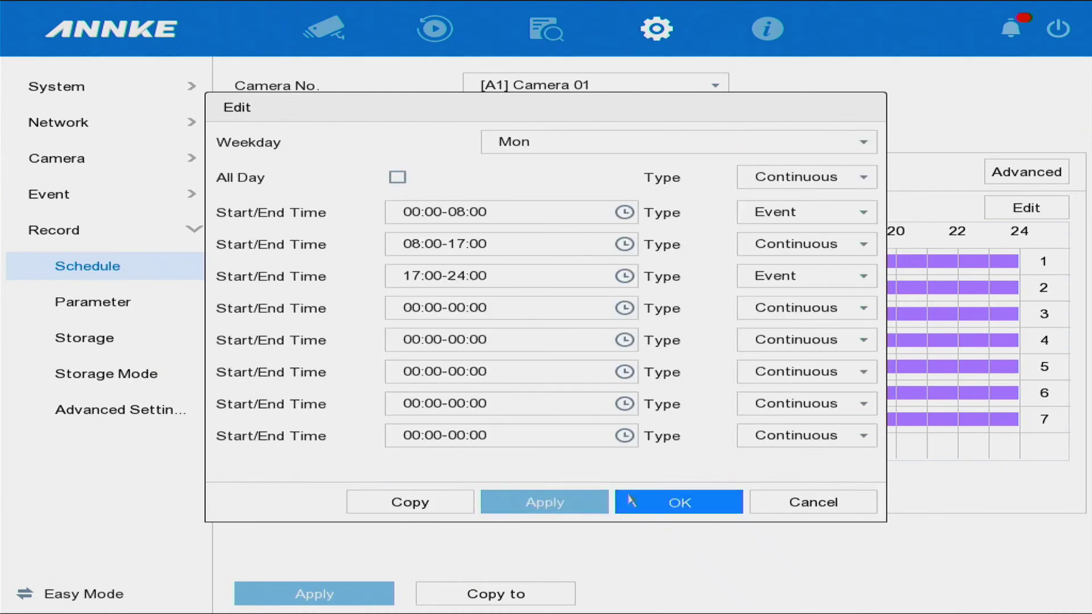
left_click(665, 505)
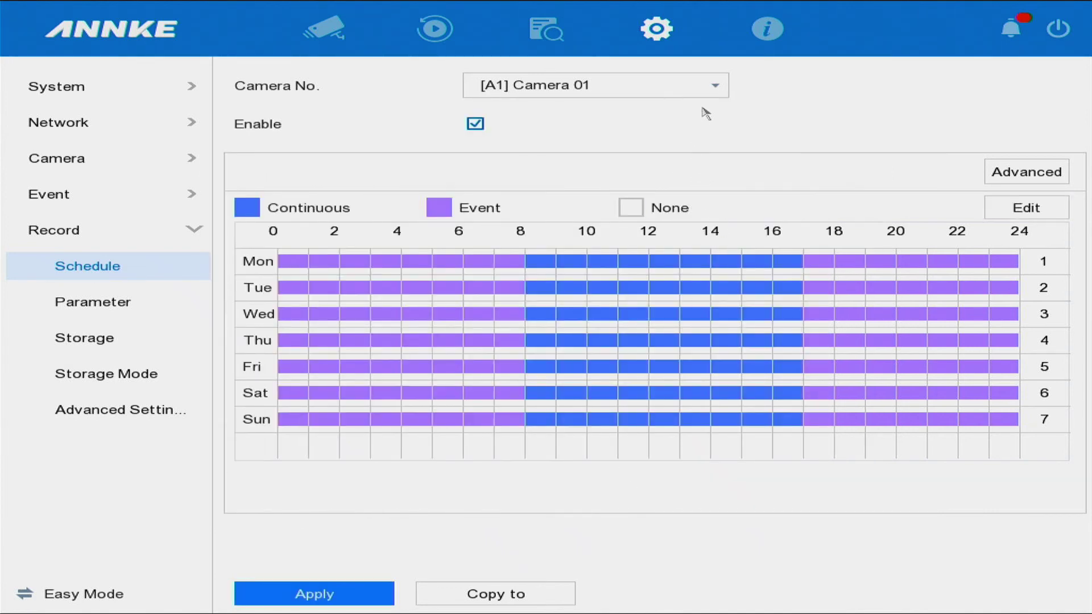
Check Camera 02's schedule, then switch to Camera 03 and apply its schedule.
left_click(717, 85)
left_click(623, 148)
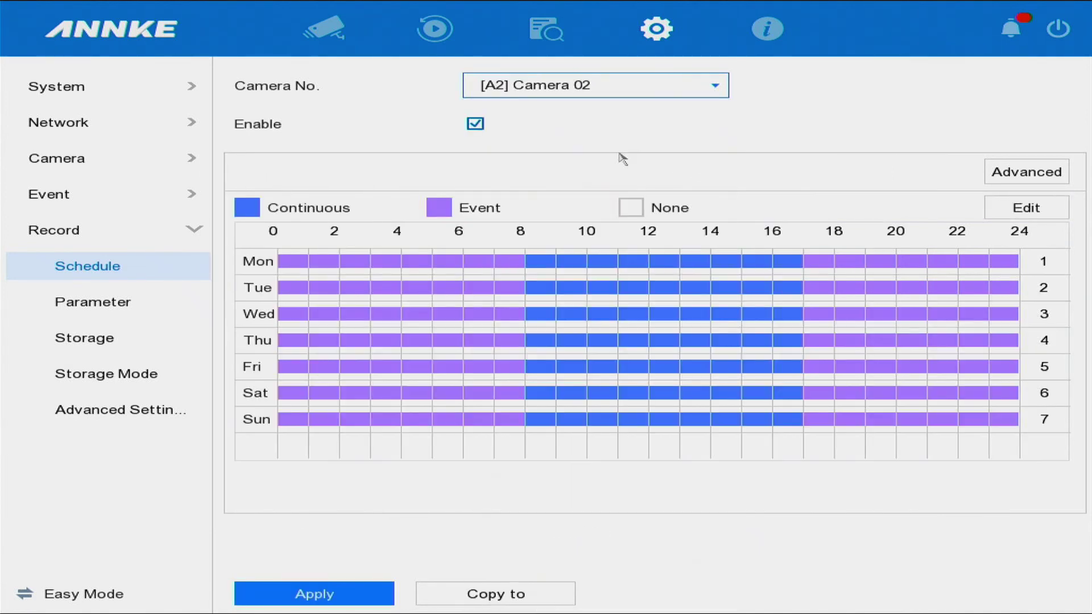
left_click(715, 86)
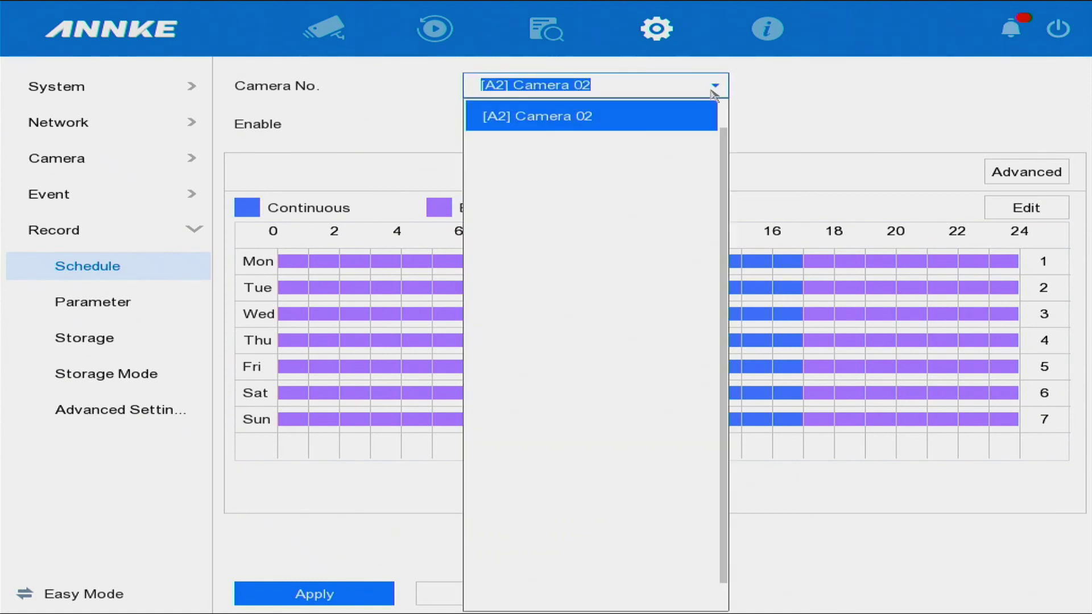
left_click(629, 153)
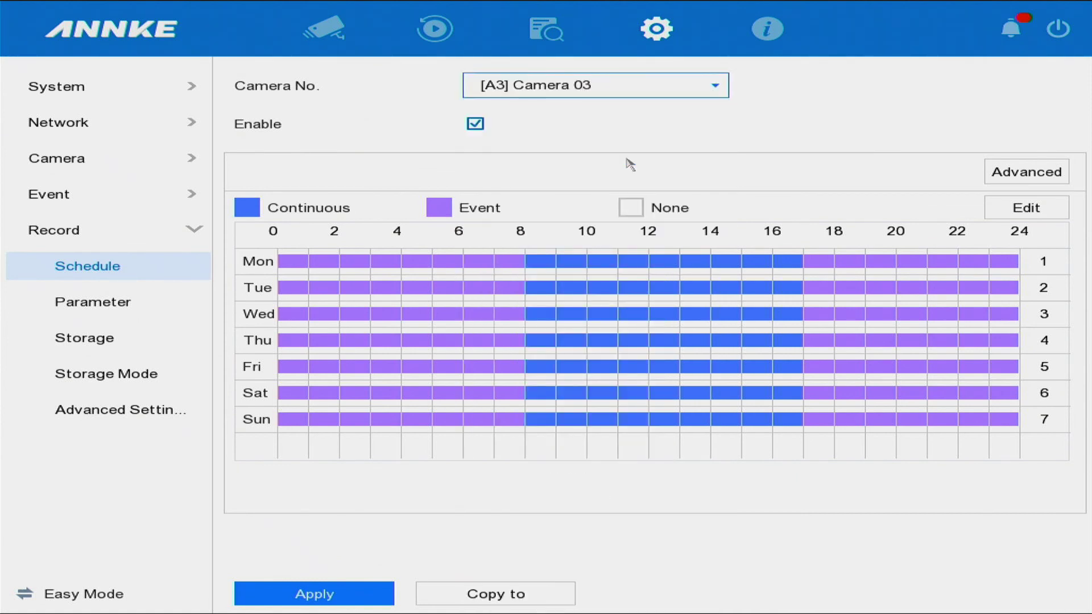
left_click(314, 594)
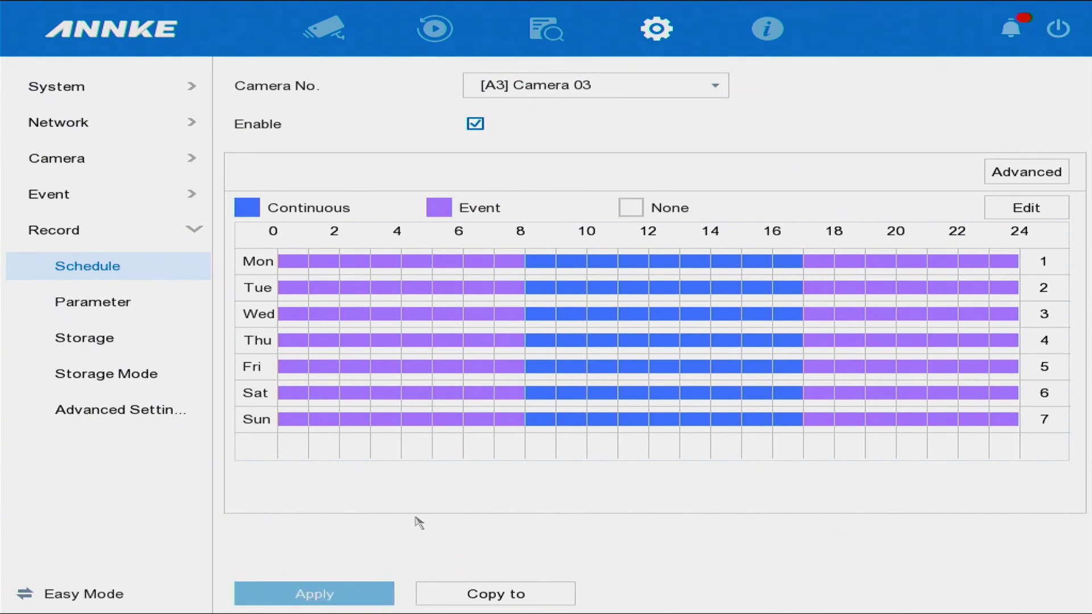